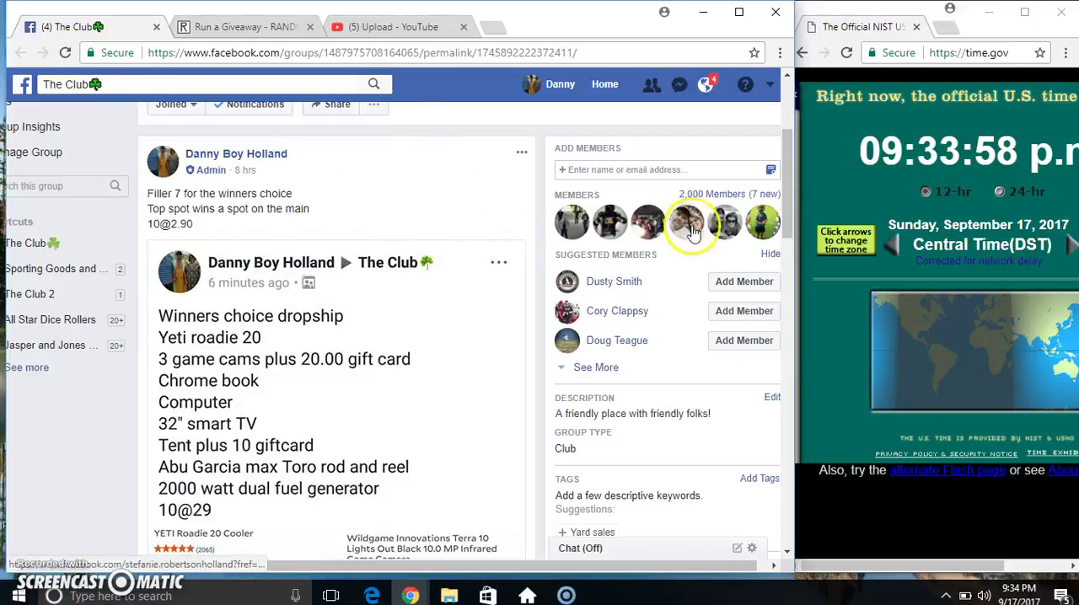
mouse_move(764, 194)
drag(784, 193, 772, 426)
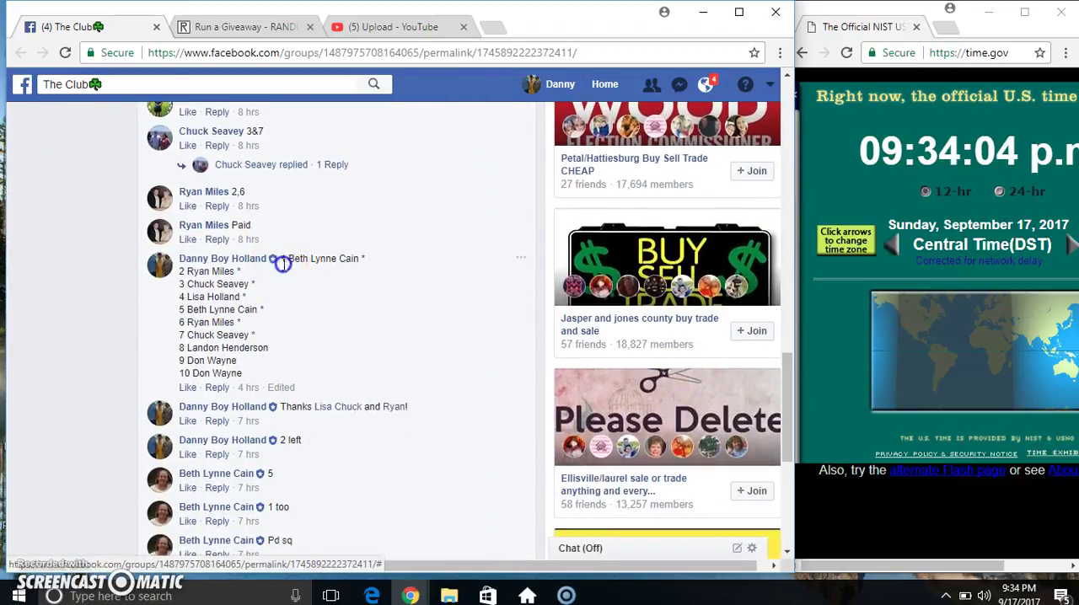
Copy the numbered ten-name entry list, then comment 'live' on the group post
drag(284, 259, 286, 377)
right_click(291, 337)
click(346, 355)
drag(789, 371, 777, 516)
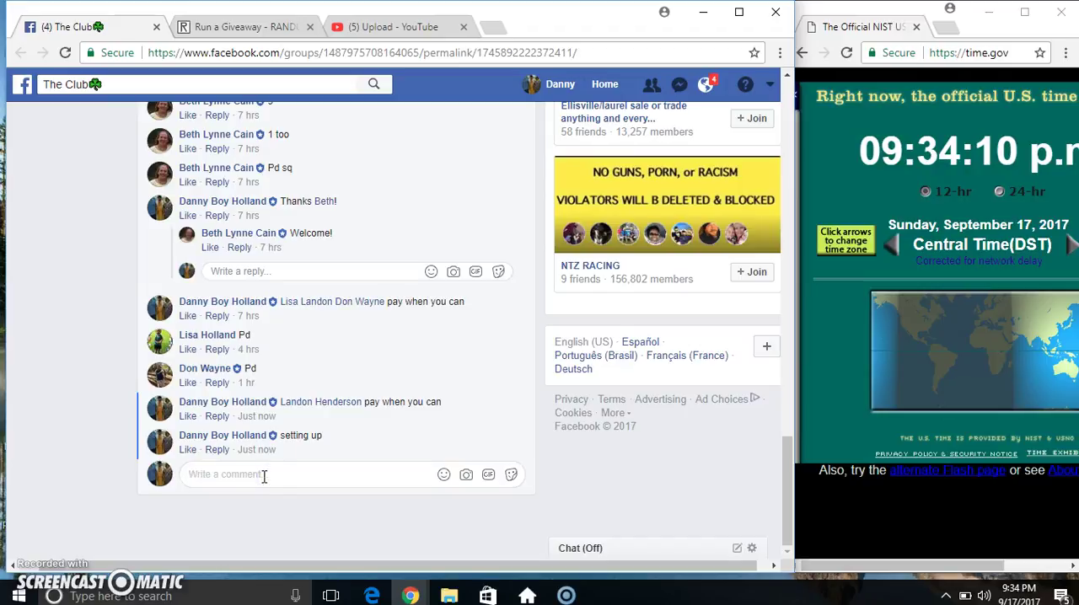
text(liv)
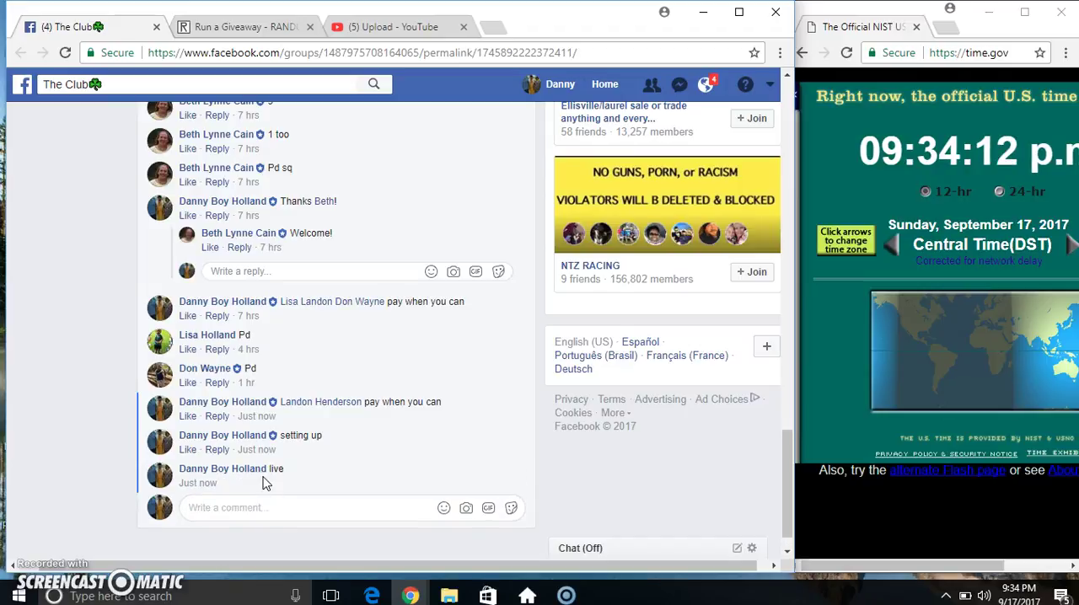
click(262, 485)
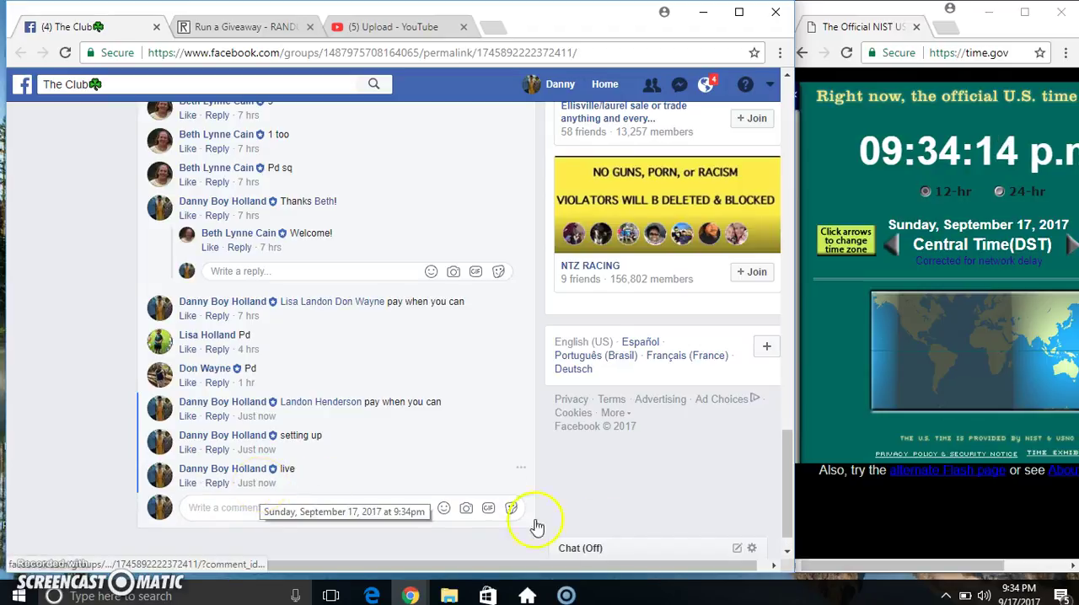
Paste the ten copied names into the RANDOM.ORG giveaway Entries box
click(245, 26)
right_click(291, 438)
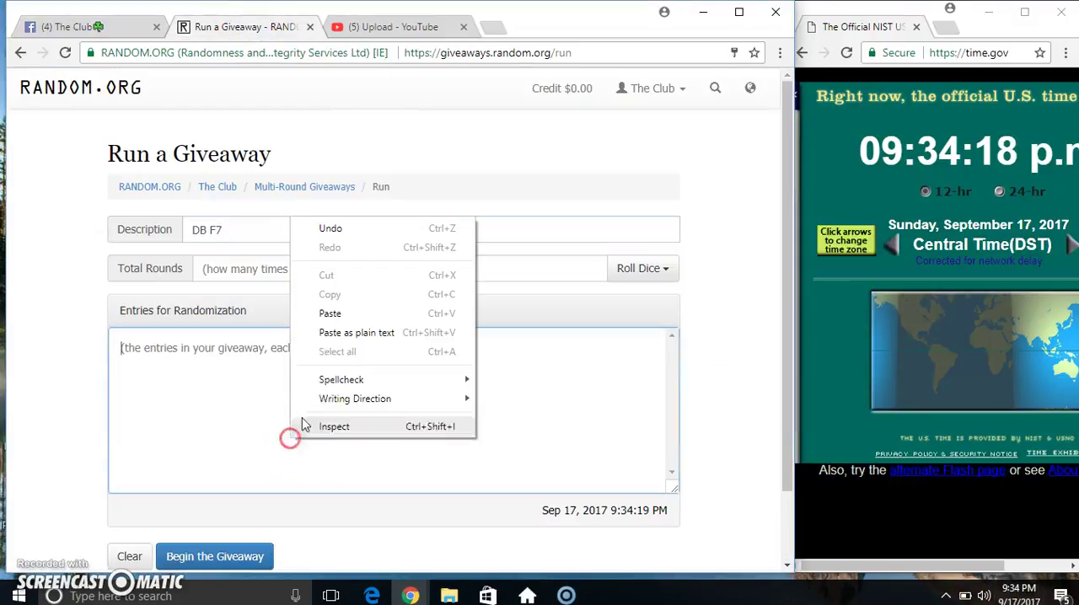
click(330, 313)
Roll dice to set Total Rounds to 9 and accept the result
key(super+alt+d)
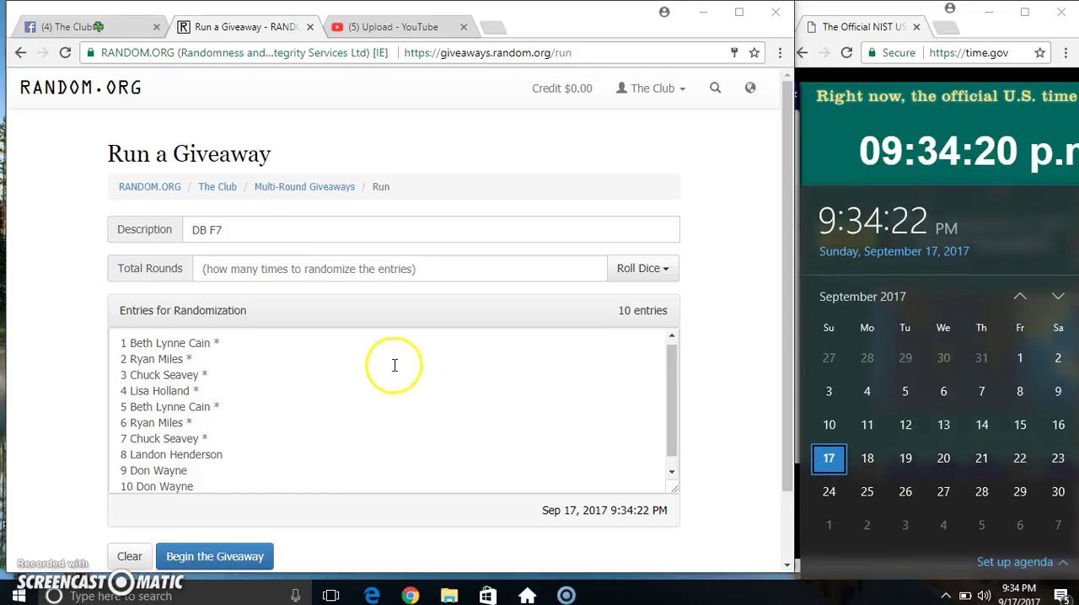
click(642, 268)
click(628, 294)
click(596, 284)
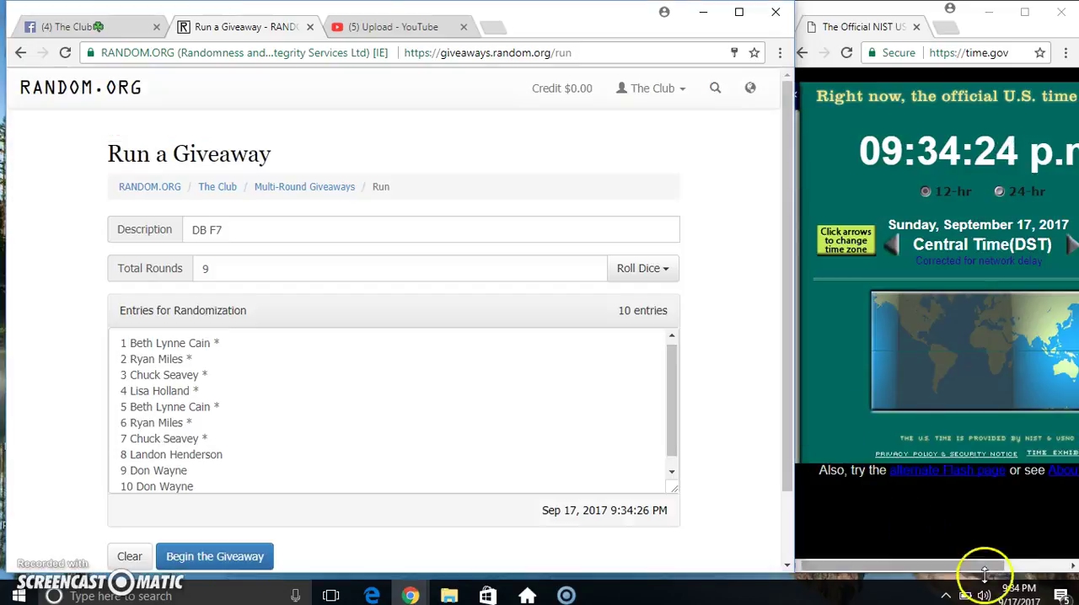
Begin the giveaway, confirm, and run the early randomization rounds
click(1030, 595)
click(215, 556)
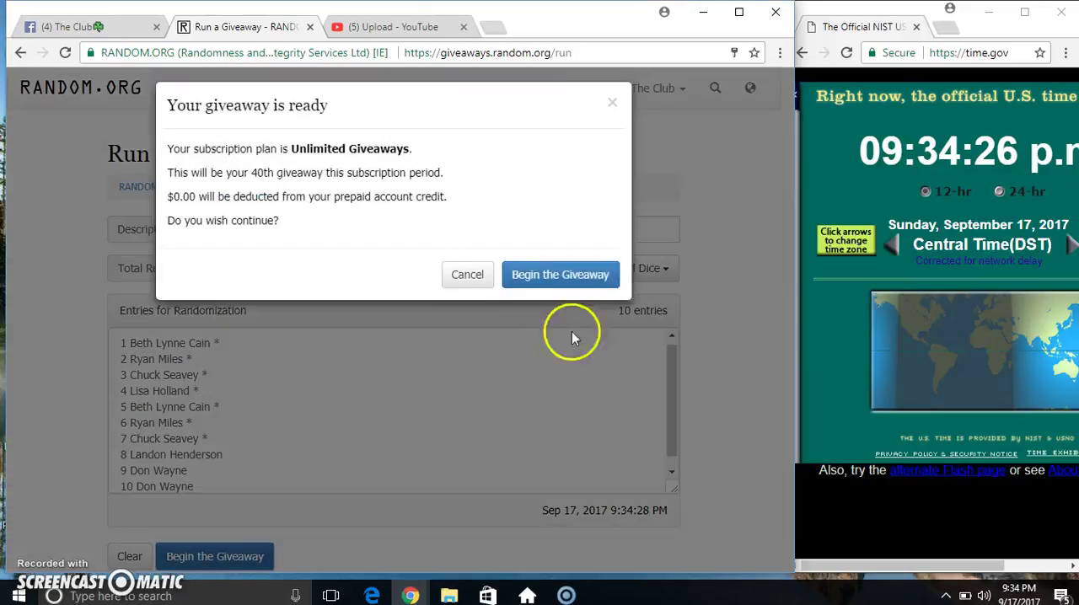
click(600, 292)
click(198, 556)
click(215, 558)
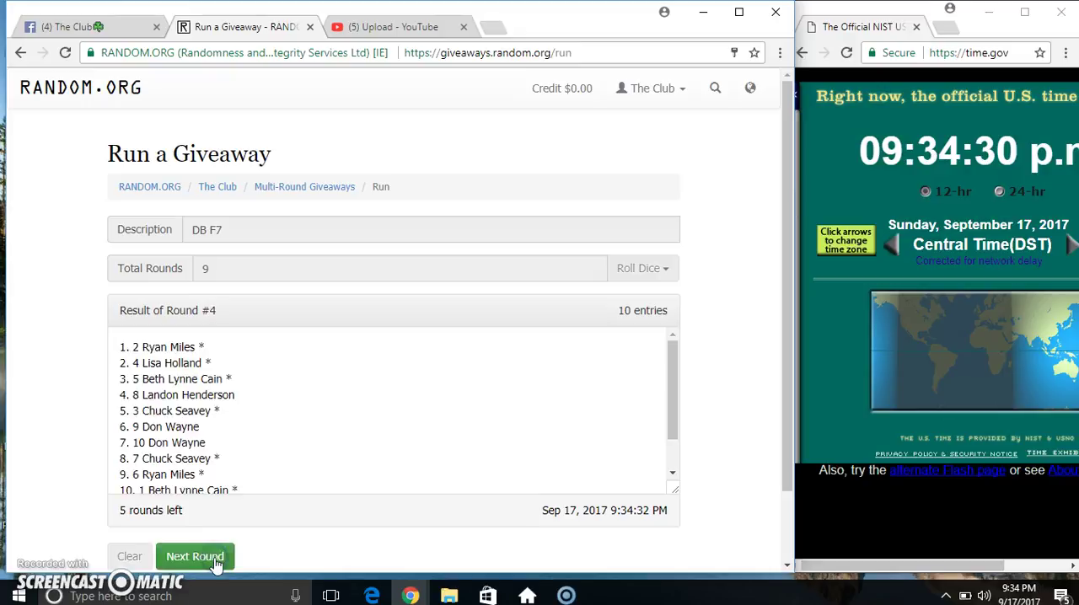
click(215, 558)
click(215, 556)
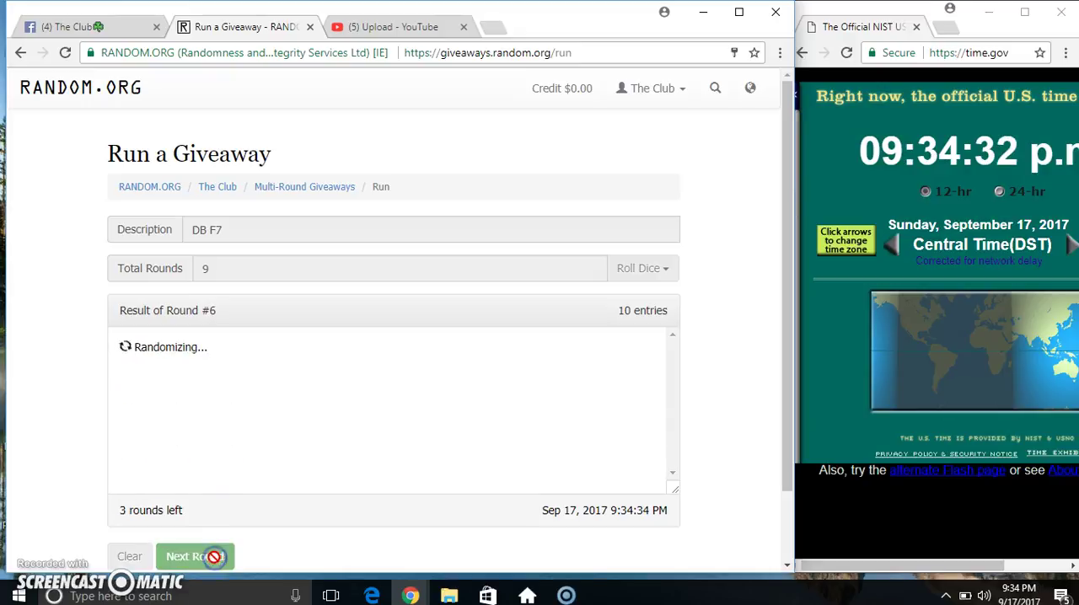
click(215, 556)
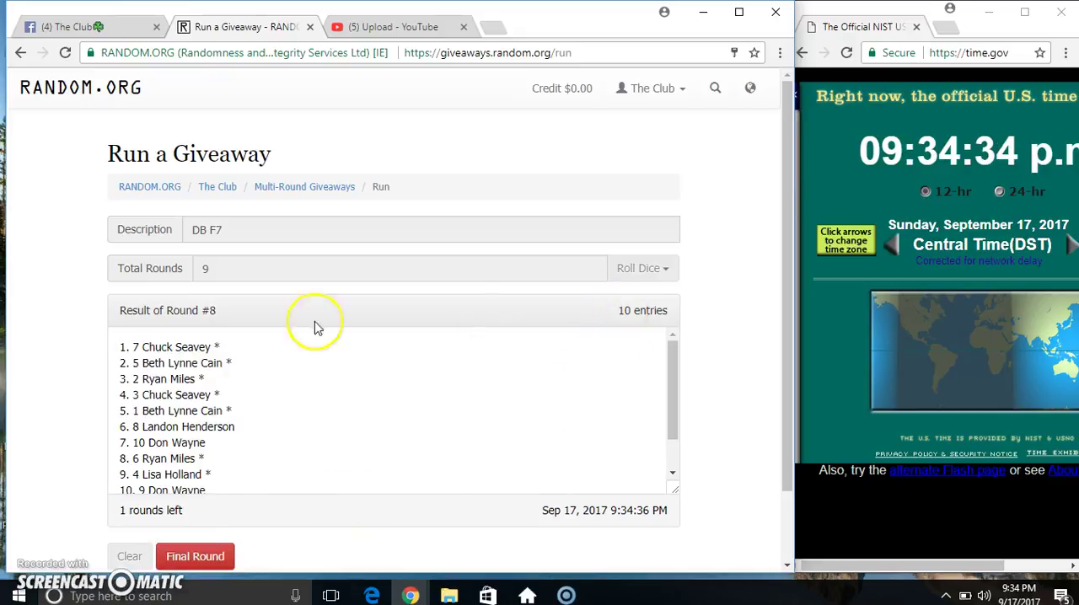
drag(228, 342, 129, 346)
drag(672, 407, 672, 460)
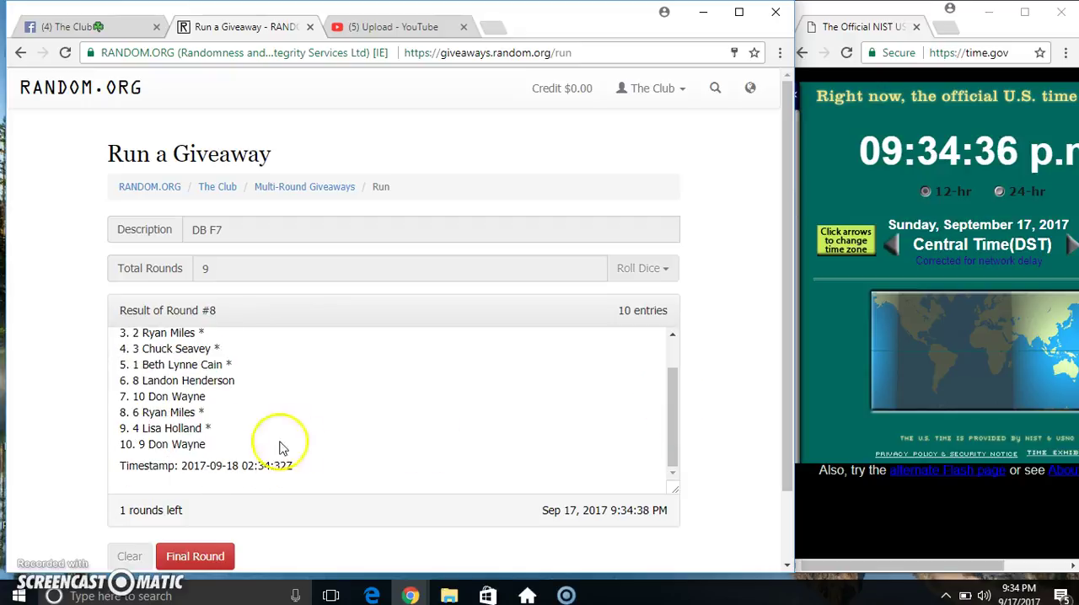
drag(207, 445, 120, 445)
click(211, 312)
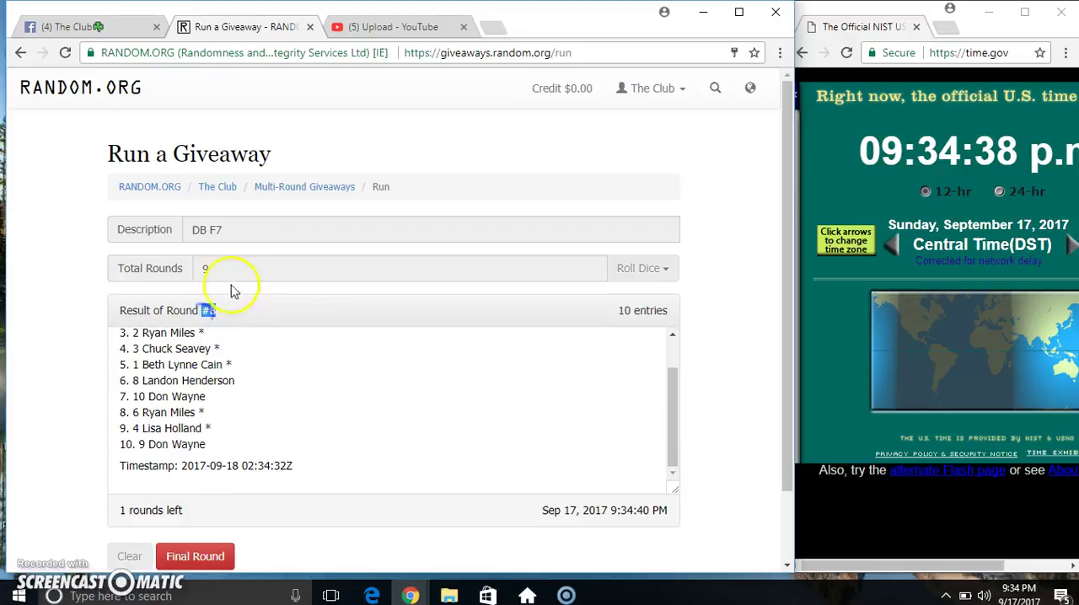
click(1019, 590)
click(376, 440)
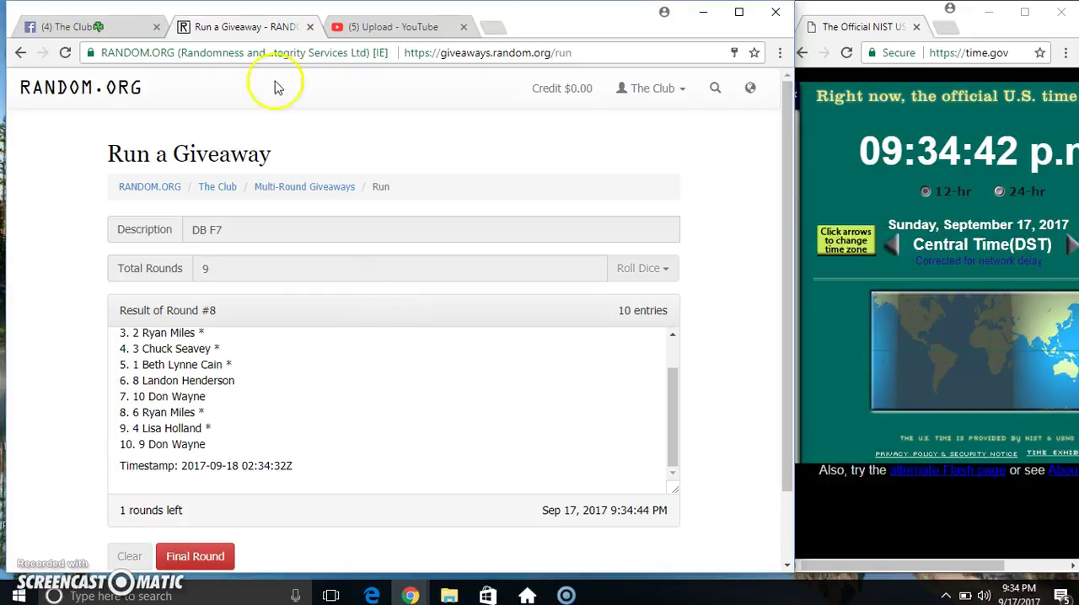
click(195, 556)
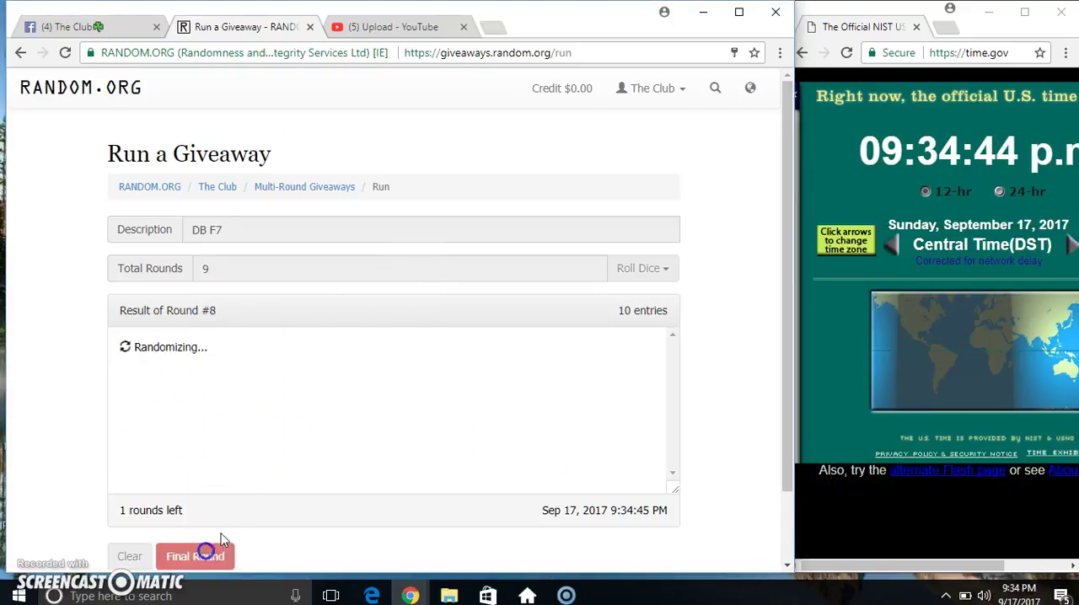
drag(236, 346, 92, 348)
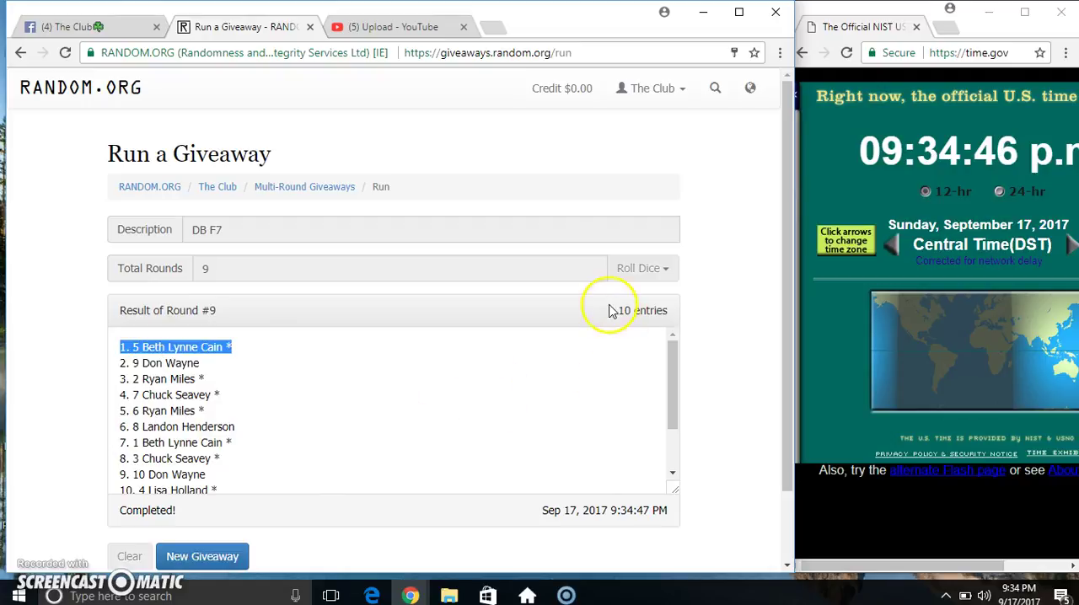
drag(613, 310, 621, 309)
double_click(205, 268)
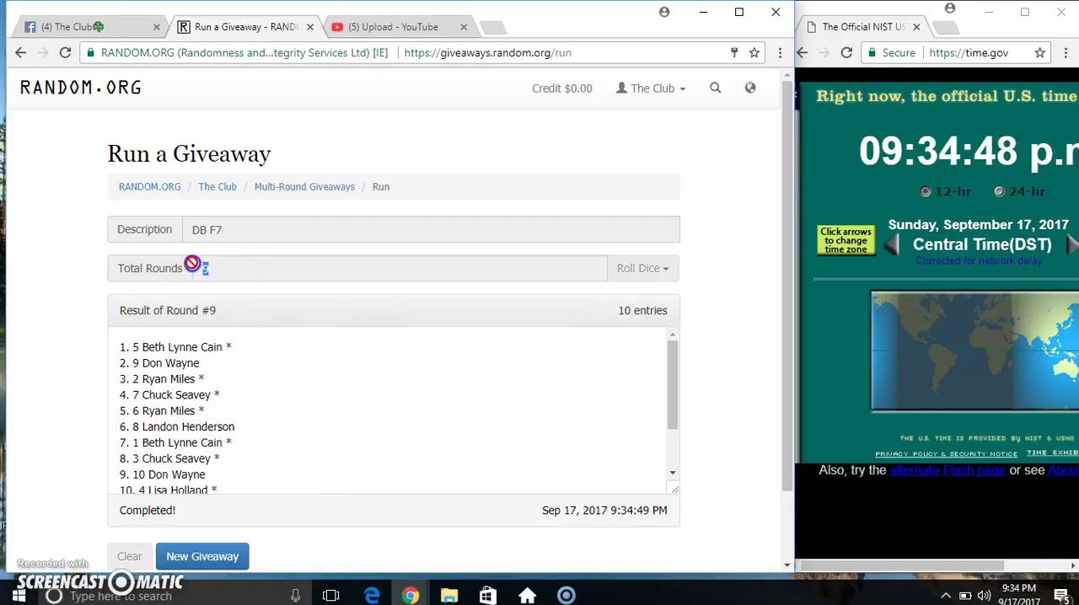
mouse_move(672, 354)
mouse_down()
mouse_move(670, 461)
mouse_move(677, 341)
mouse_up()
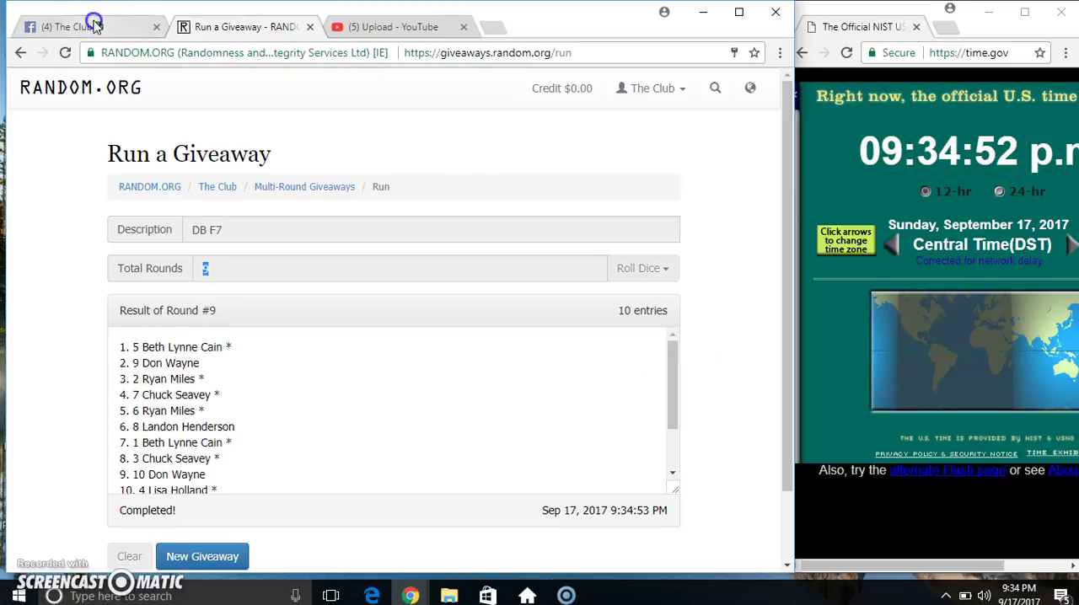
Back on The Club group thread, post the comment 'done'
key(ctrl+shift+Tab)
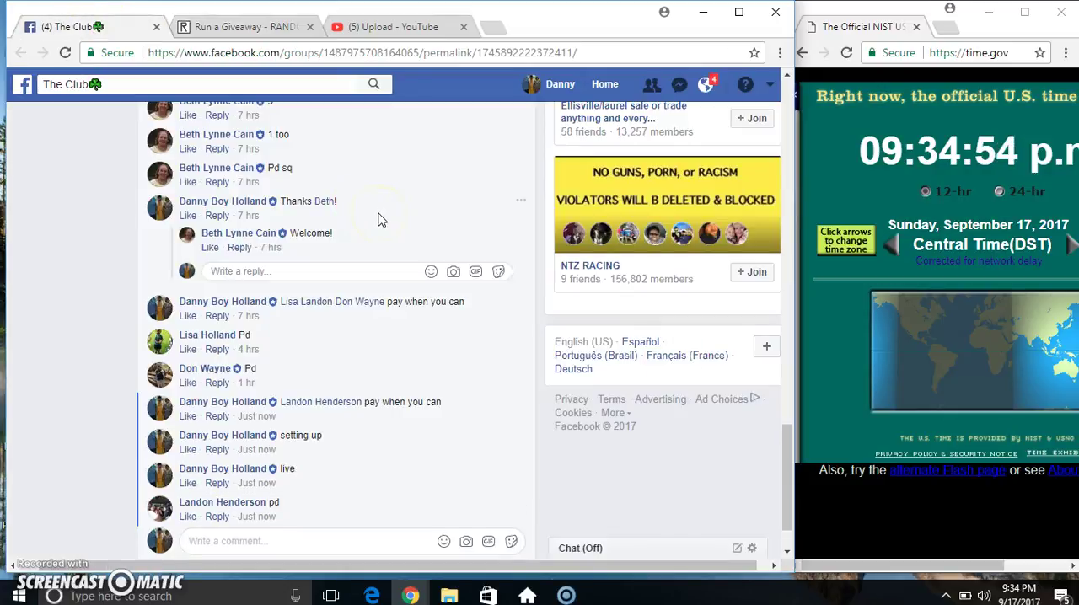
text(done)
key(Return)
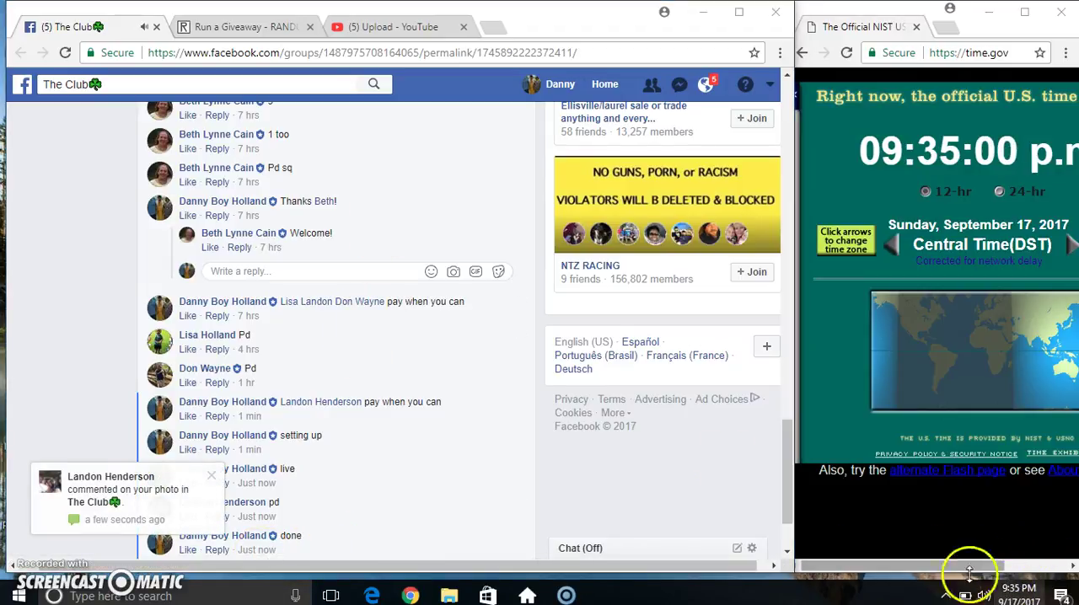
click(1018, 595)
click(85, 206)
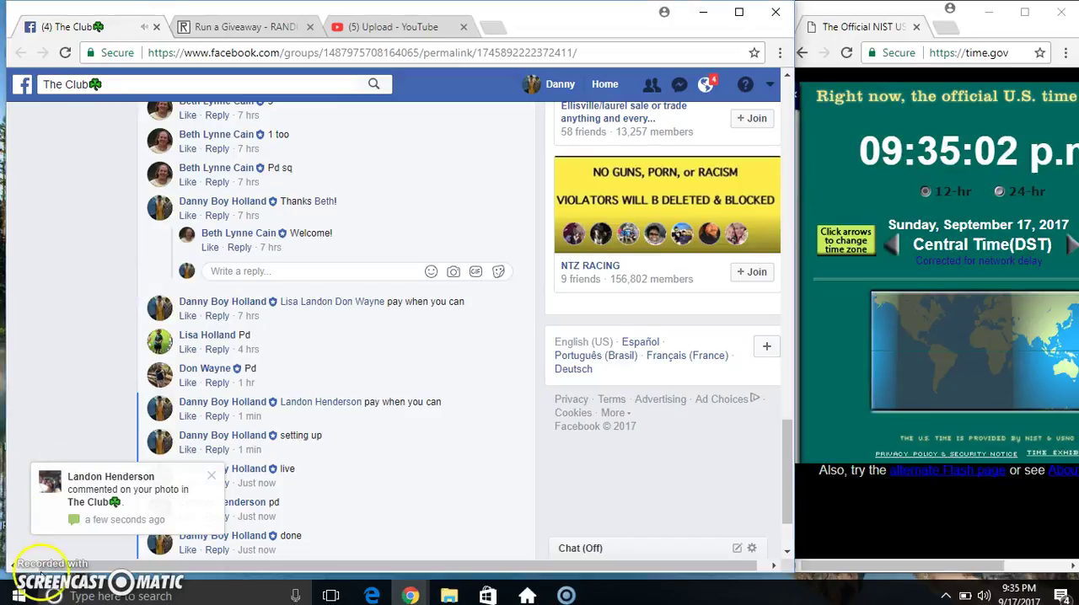